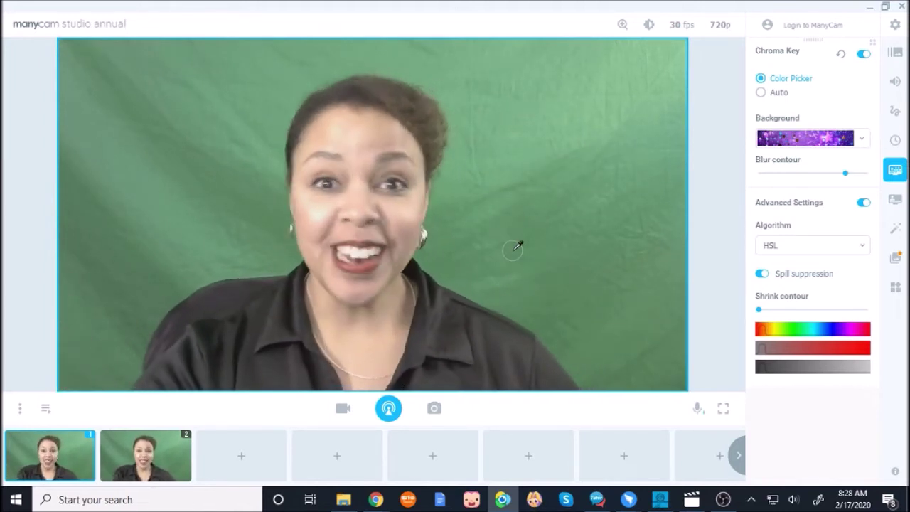
Clear the webcam from the main video layer via Manage layers > Clear layer.
{"action": "right_click", "coordinate": [517, 218]}
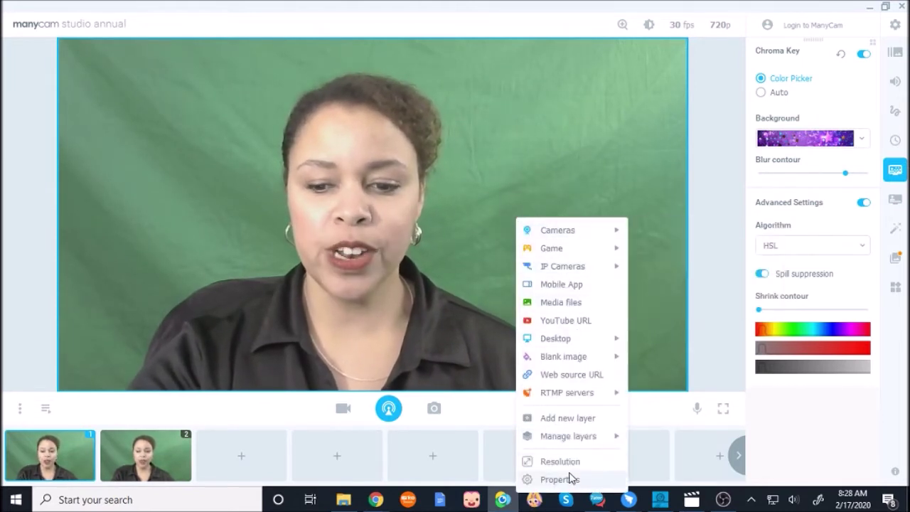
{"action": "mouse_move", "coordinate": [575, 437]}
{"action": "left_click", "coordinate": [661, 496]}
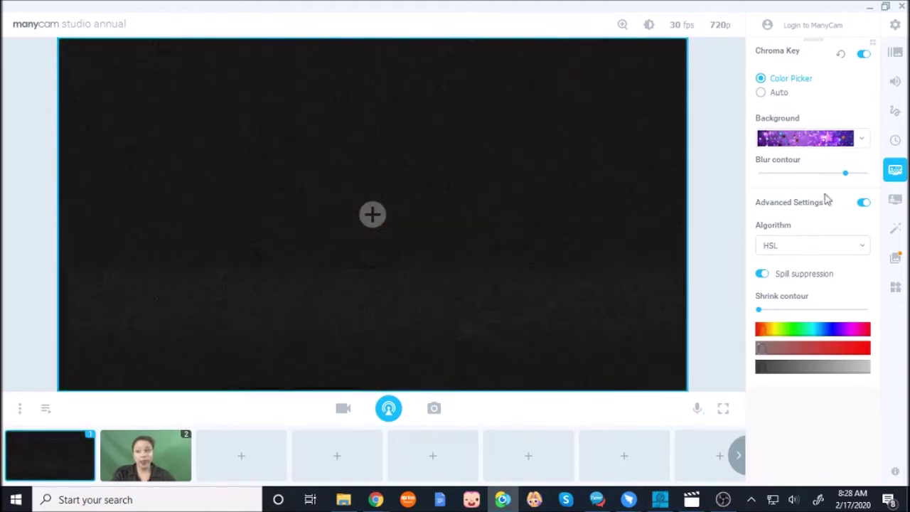
Switch chroma keying off and bring up the list of video sources to add.
{"action": "left_click", "coordinate": [864, 55]}
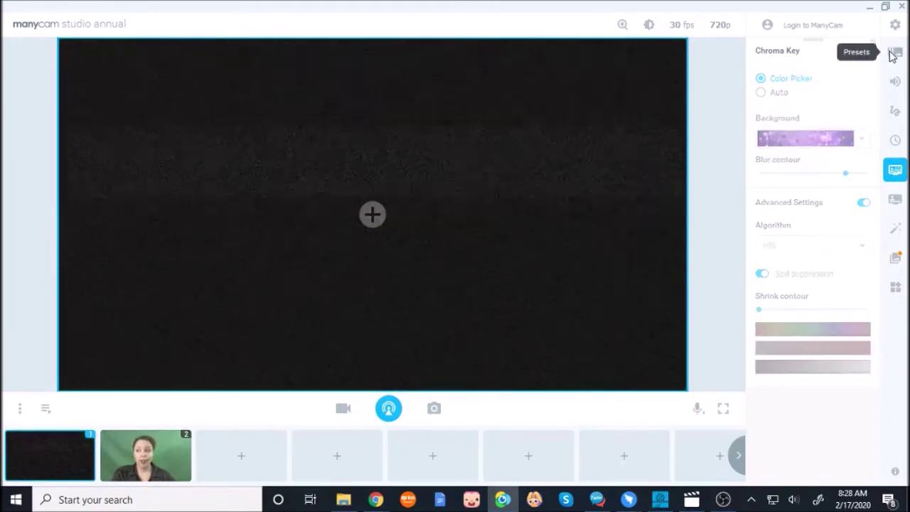
{"action": "left_click", "coordinate": [895, 55]}
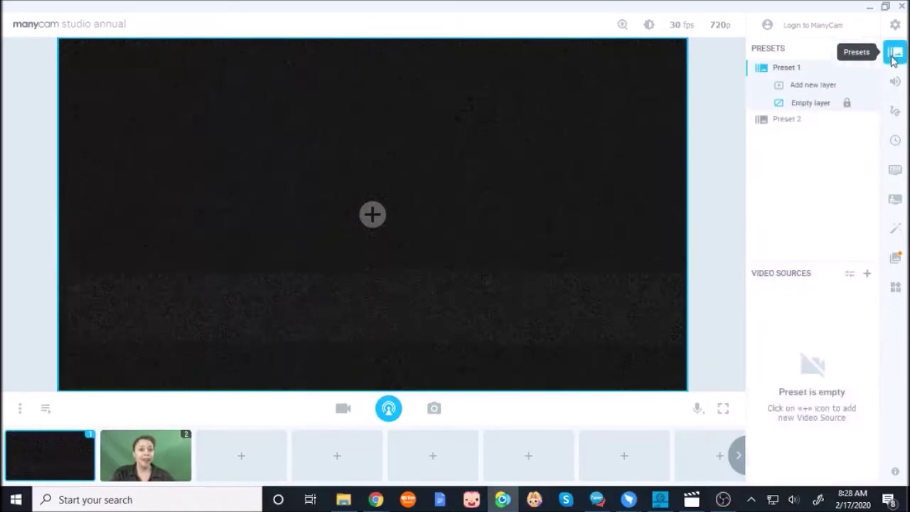
{"action": "left_click", "coordinate": [896, 170]}
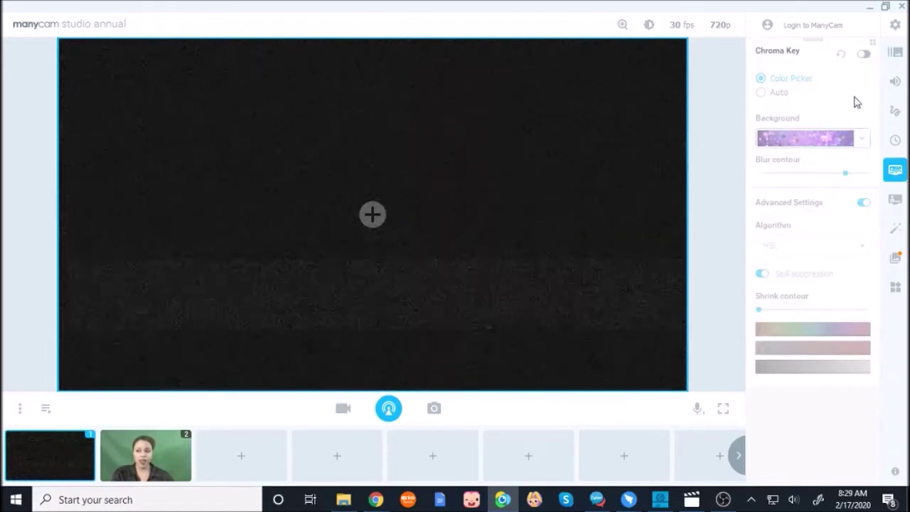
{"action": "left_click", "coordinate": [862, 55]}
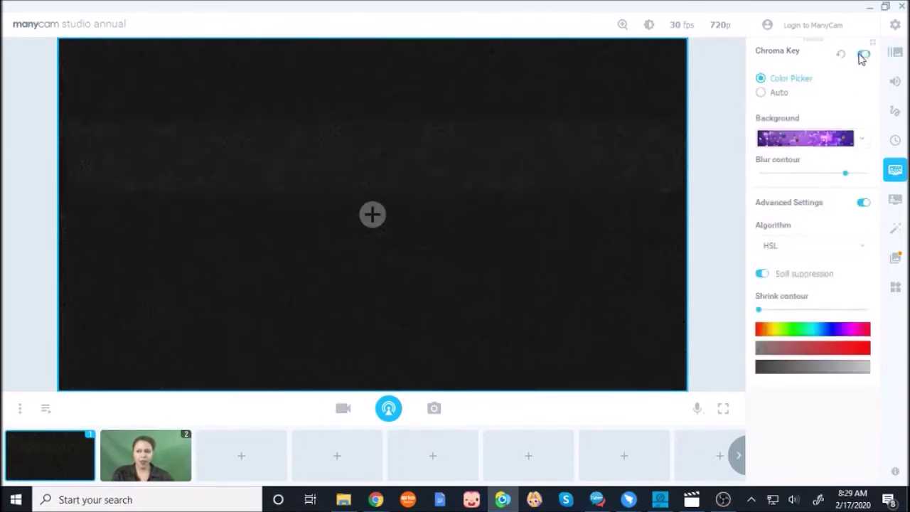
{"action": "left_click", "coordinate": [866, 58]}
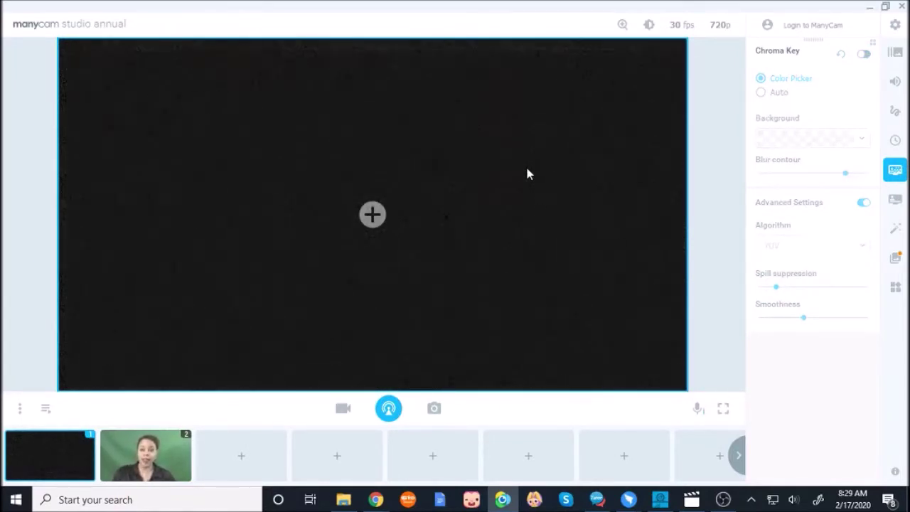
{"action": "left_click", "coordinate": [372, 214]}
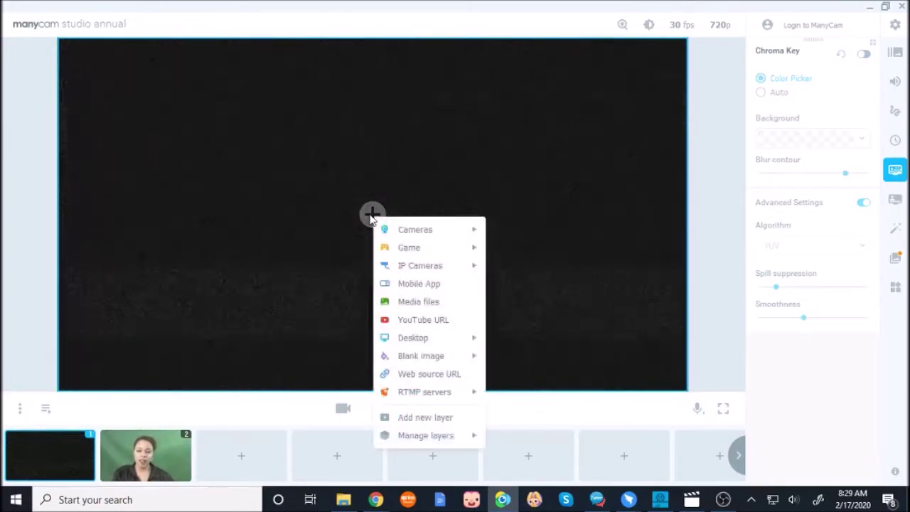
Add the Logitech HD Webcam C270 feed back to the main layer and switch chroma keying on.
{"action": "mouse_move", "coordinate": [426, 233]}
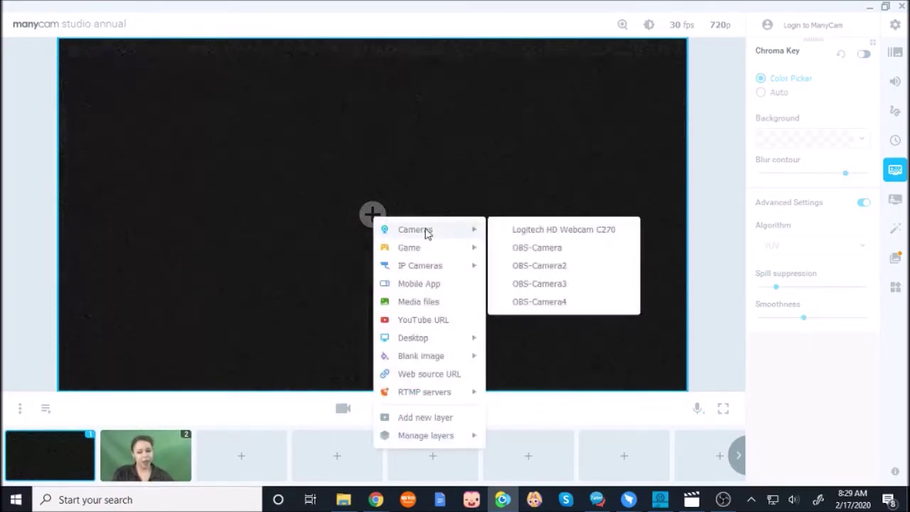
{"action": "left_click", "coordinate": [517, 230]}
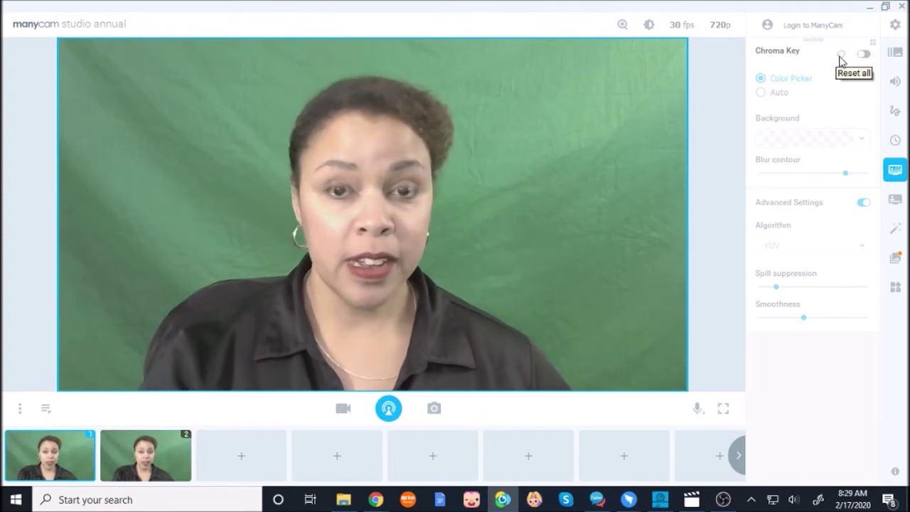
{"action": "left_click", "coordinate": [862, 54]}
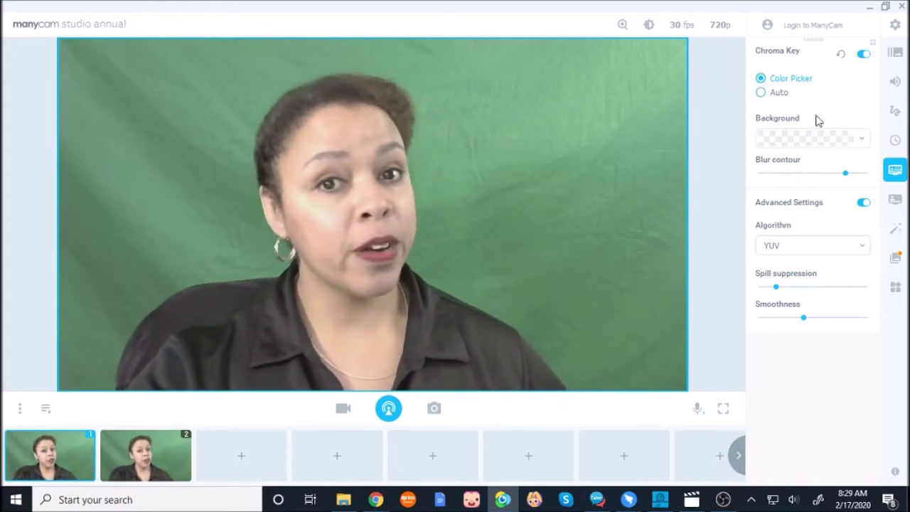
{"action": "left_click", "coordinate": [866, 146]}
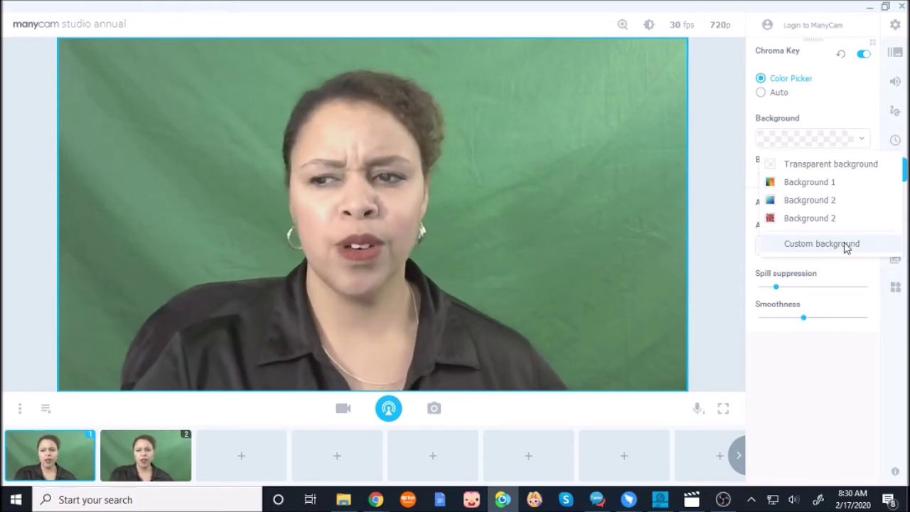
Load the chalkboard image from the 'backs and pics' folder as the custom chroma key background.
{"action": "left_click", "coordinate": [846, 246]}
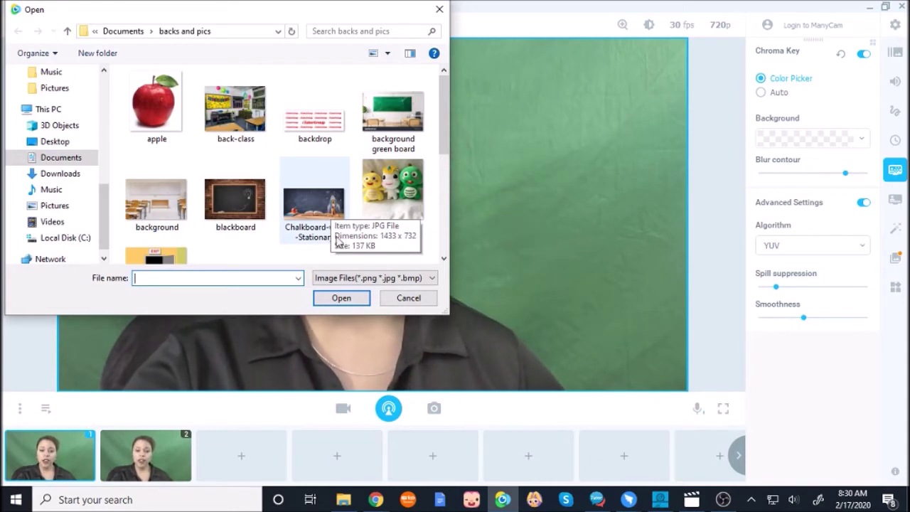
{"action": "double_click", "coordinate": [306, 214]}
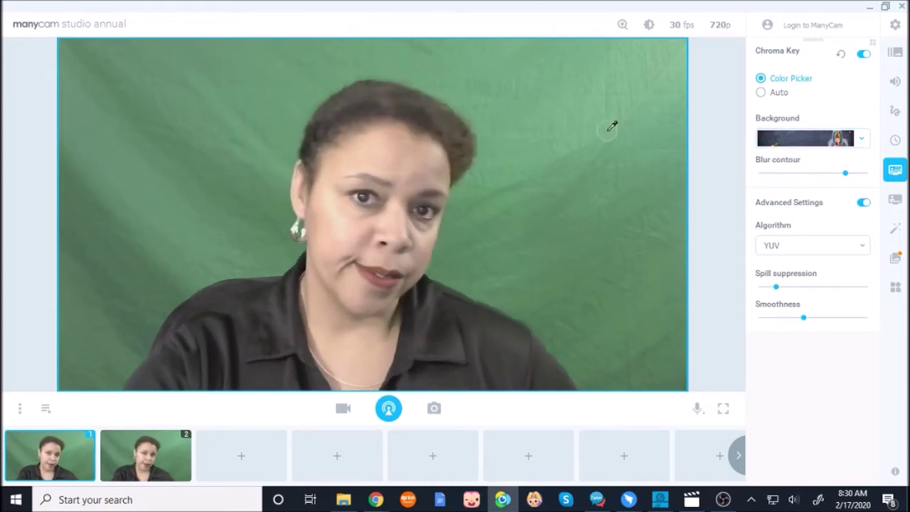
Sample the green screen colour with the Color Picker to key it out behind the presenter.
{"action": "left_click", "coordinate": [610, 128]}
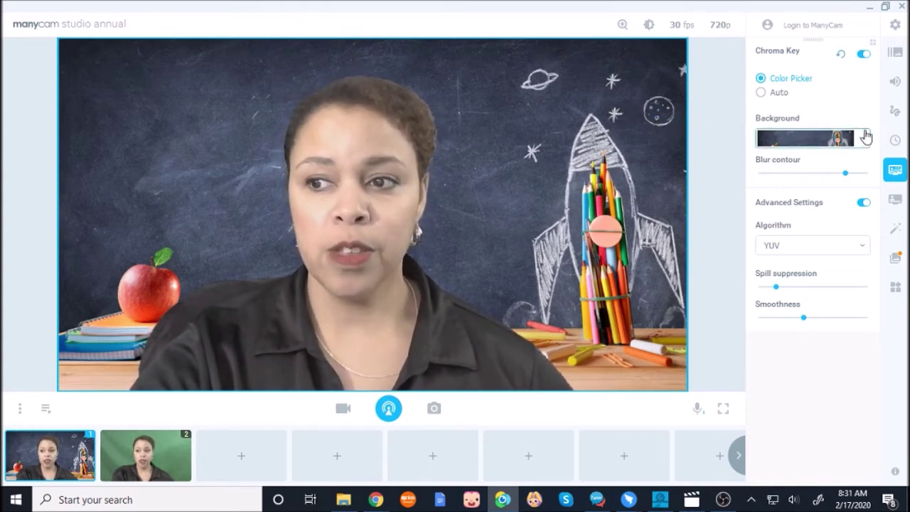
Reset chroma key, load p stars2 as the custom background, and sample the green screen to key it out.
{"action": "left_click", "coordinate": [841, 55]}
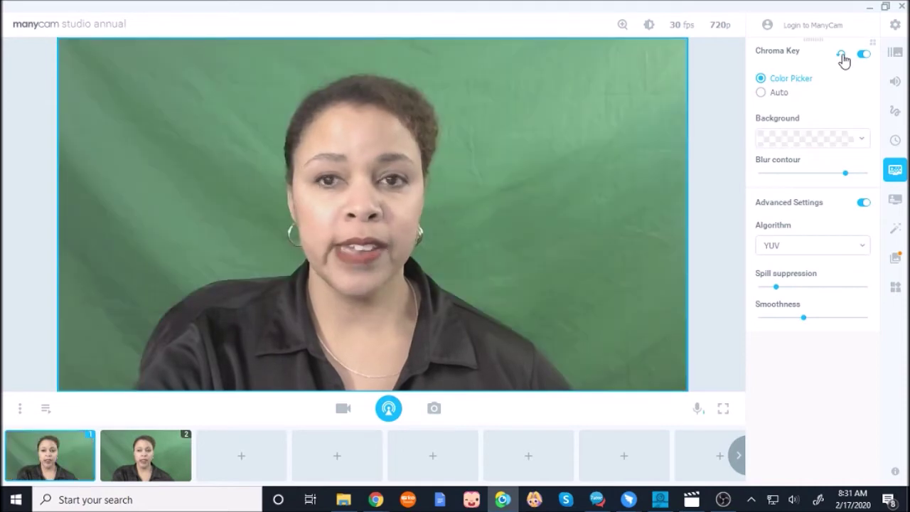
{"action": "left_click", "coordinate": [865, 142]}
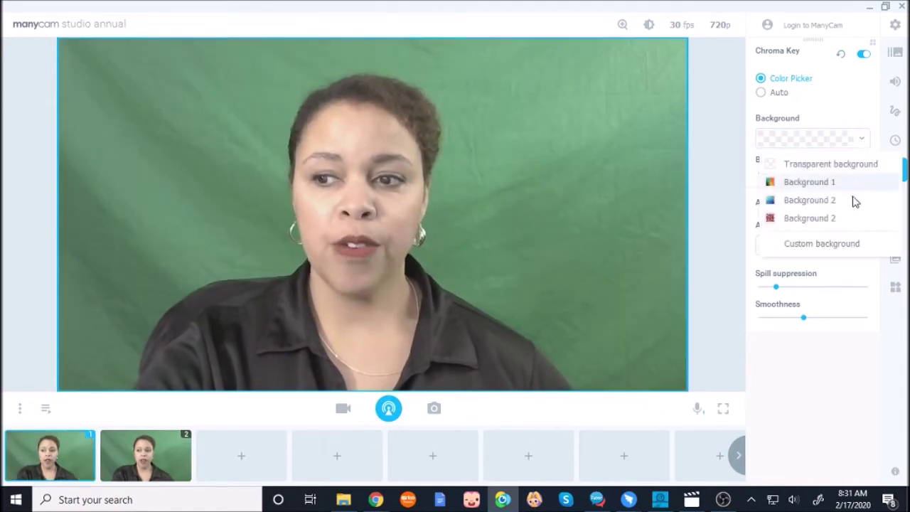
{"action": "left_click", "coordinate": [846, 245]}
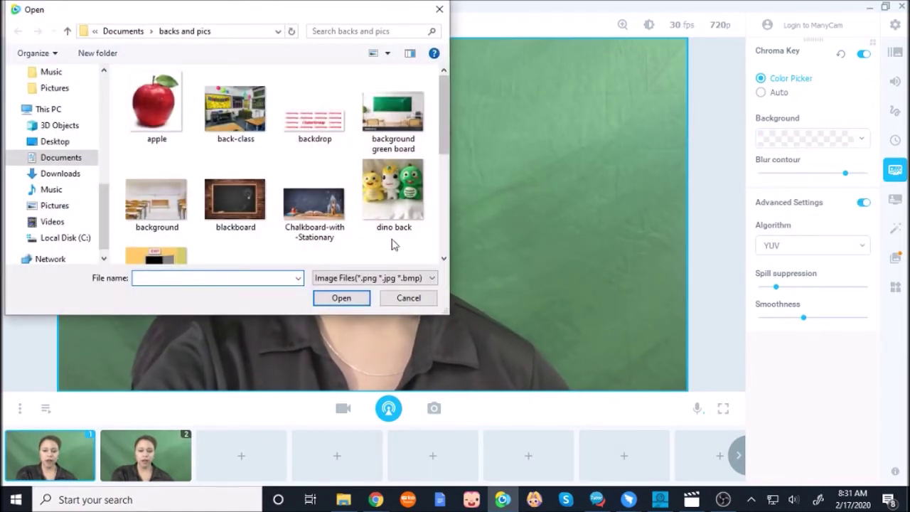
{"action": "scroll", "coordinate": [325, 152], "scroll_direction": "down", "scroll_amount": 5}
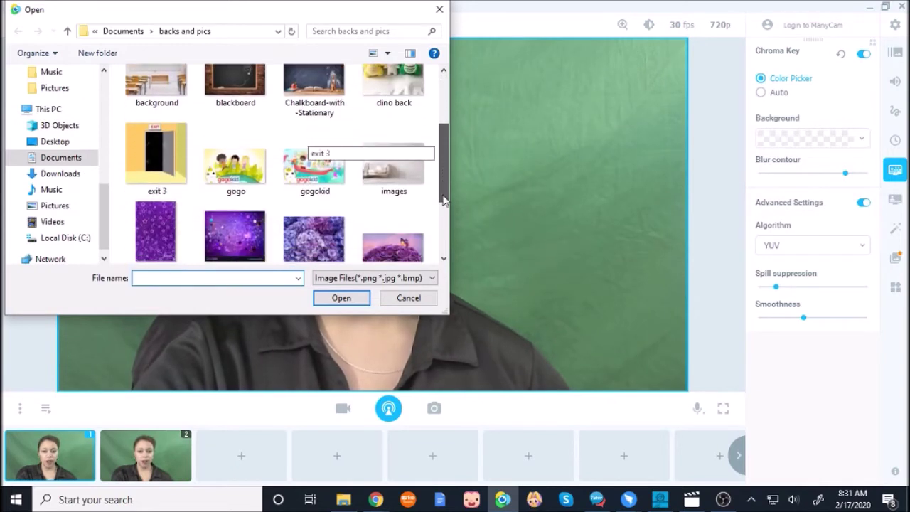
{"action": "left_click", "coordinate": [235, 193]}
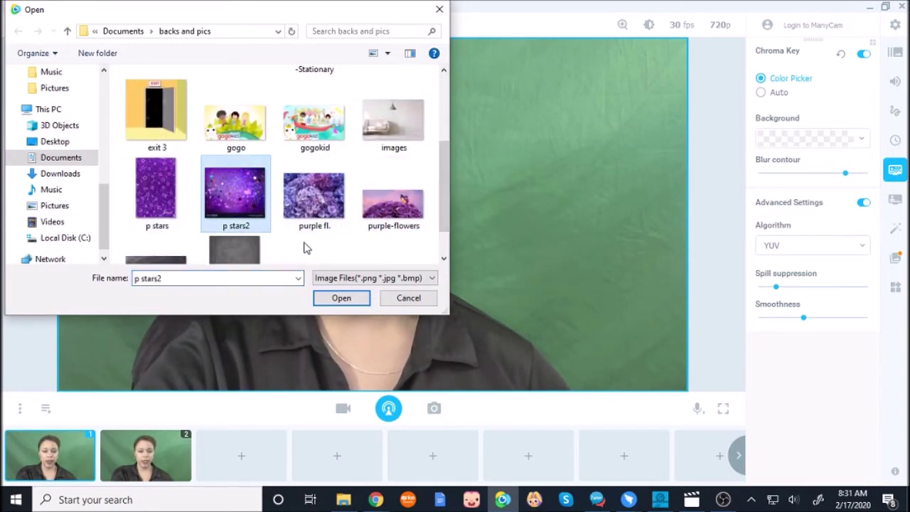
{"action": "left_click", "coordinate": [330, 303]}
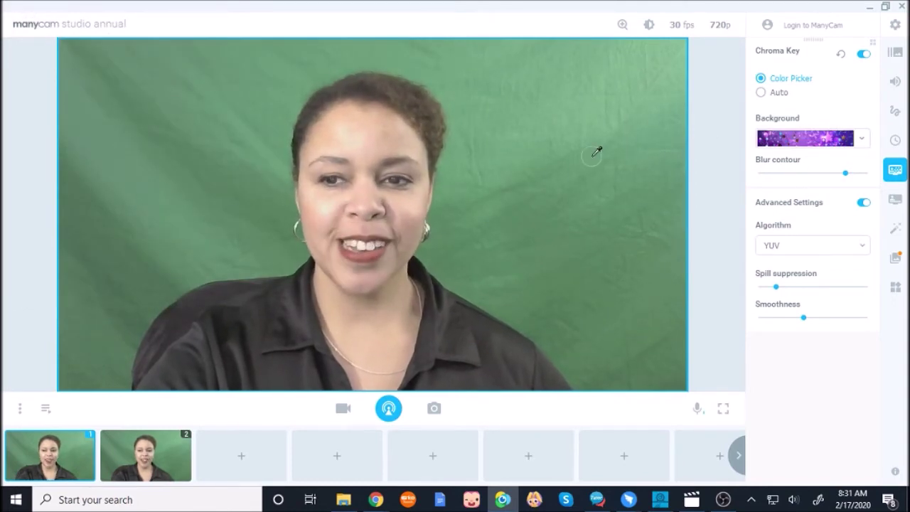
{"action": "mouse_move", "coordinate": [597, 149]}
{"action": "left_mouse_down"}
{"action": "mouse_move", "coordinate": [613, 223]}
{"action": "mouse_move", "coordinate": [594, 321]}
{"action": "mouse_move", "coordinate": [612, 364]}
{"action": "mouse_move", "coordinate": [638, 368]}
{"action": "mouse_move", "coordinate": [652, 316]}
{"action": "mouse_move", "coordinate": [656, 88]}
{"action": "mouse_move", "coordinate": [652, 71]}
{"action": "mouse_move", "coordinate": [626, 60]}
{"action": "mouse_move", "coordinate": [672, 79]}
{"action": "mouse_move", "coordinate": [384, 114]}
{"action": "mouse_move", "coordinate": [59, 96]}
{"action": "mouse_move", "coordinate": [94, 179]}
{"action": "left_mouse_up"}
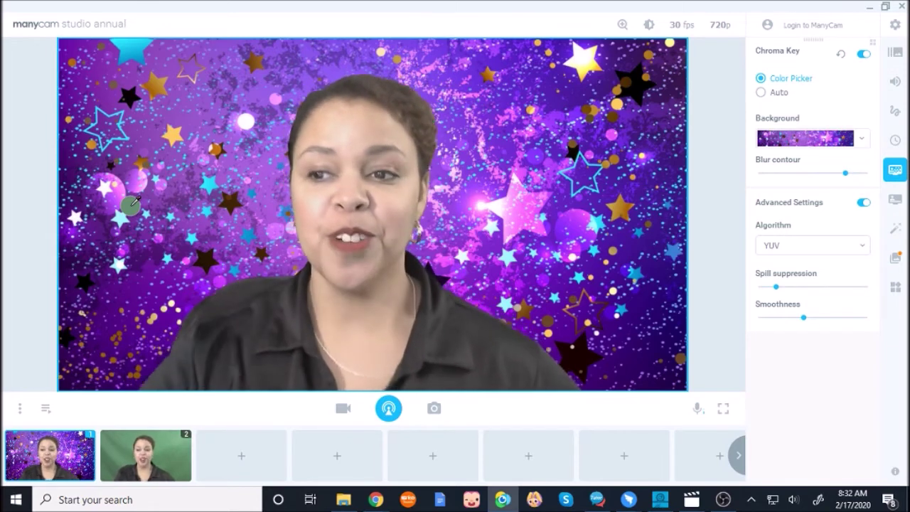
{"action": "left_click", "coordinate": [302, 135]}
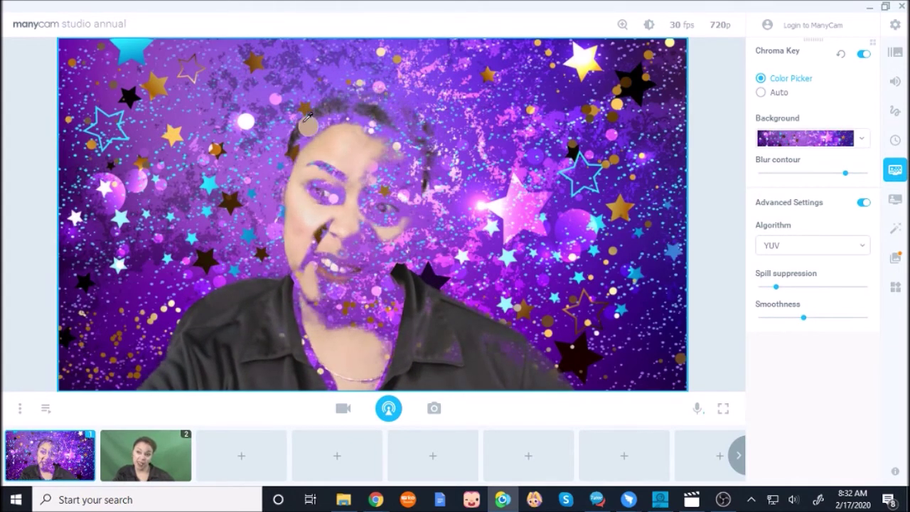
Reset chroma key, load Chalkboard-with-Stationary as background, and key out leftover top-right green.
{"action": "left_click", "coordinate": [839, 56]}
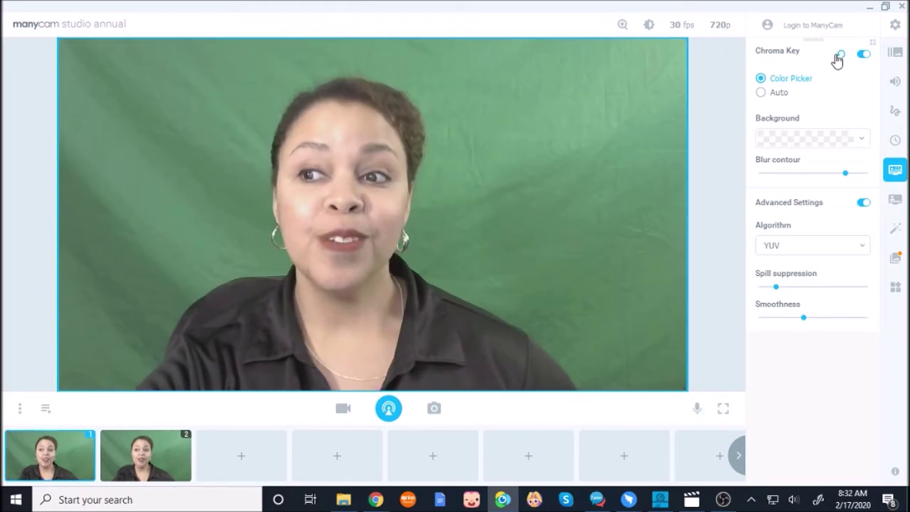
{"action": "left_click", "coordinate": [860, 141]}
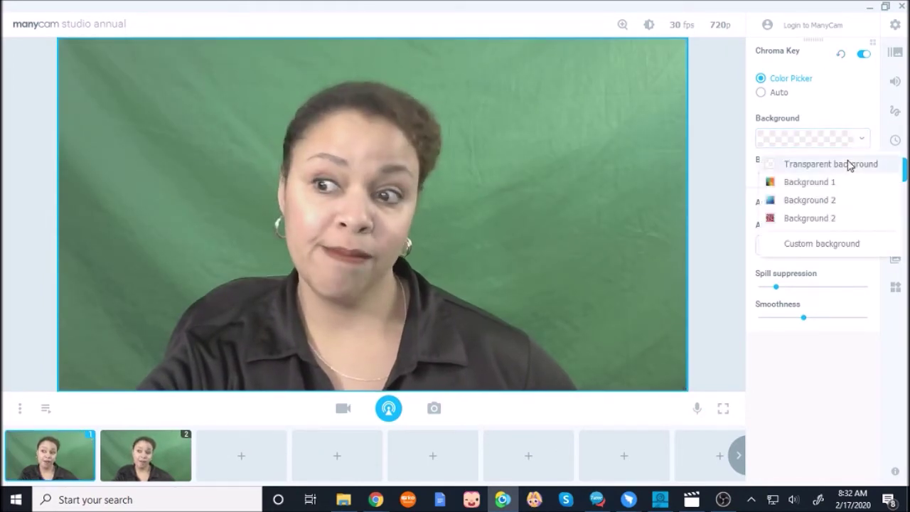
{"action": "left_click", "coordinate": [845, 244]}
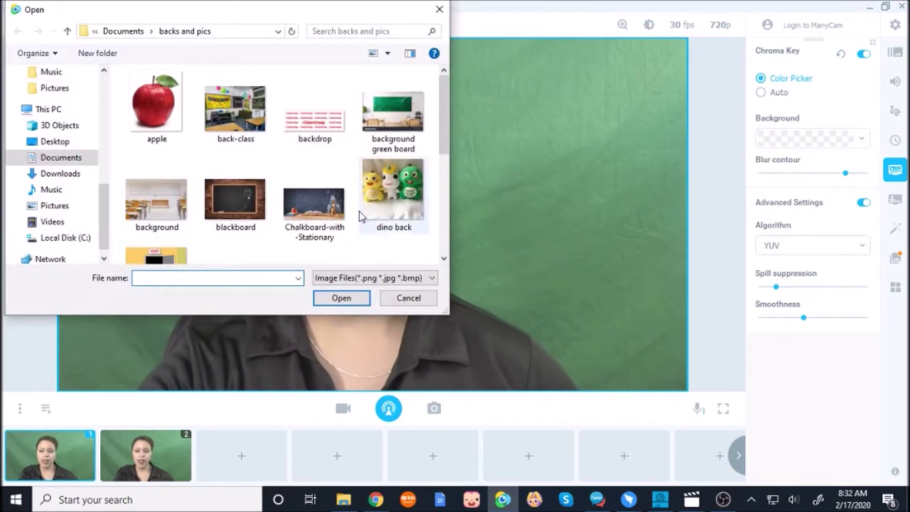
{"action": "left_click", "coordinate": [341, 298]}
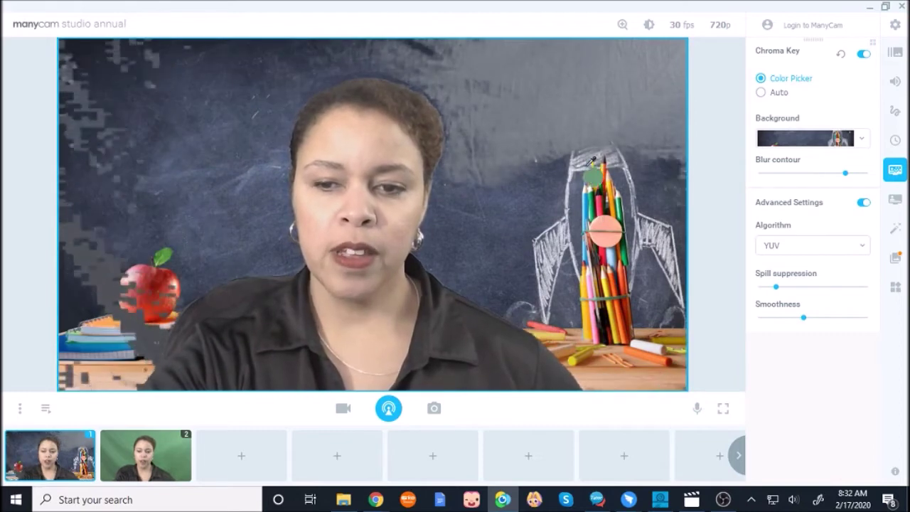
{"action": "left_click", "coordinate": [675, 74]}
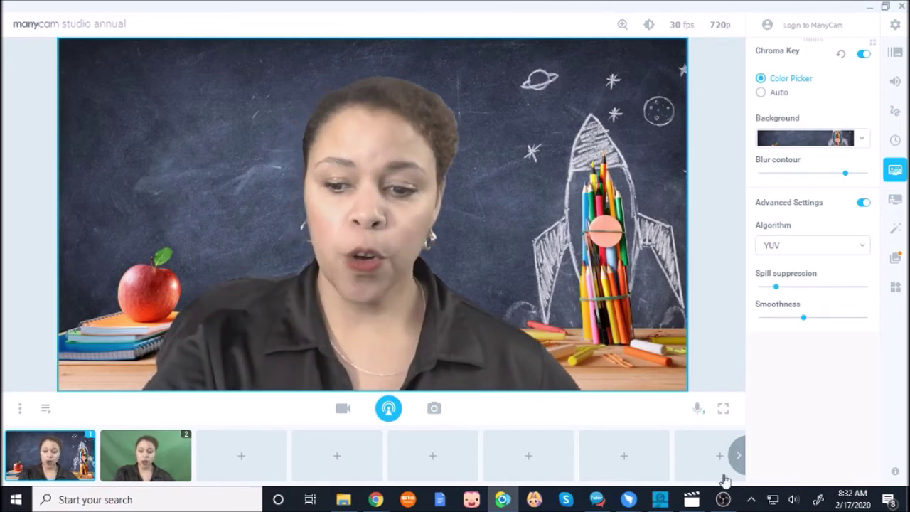
{"action": "left_click", "coordinate": [660, 499]}
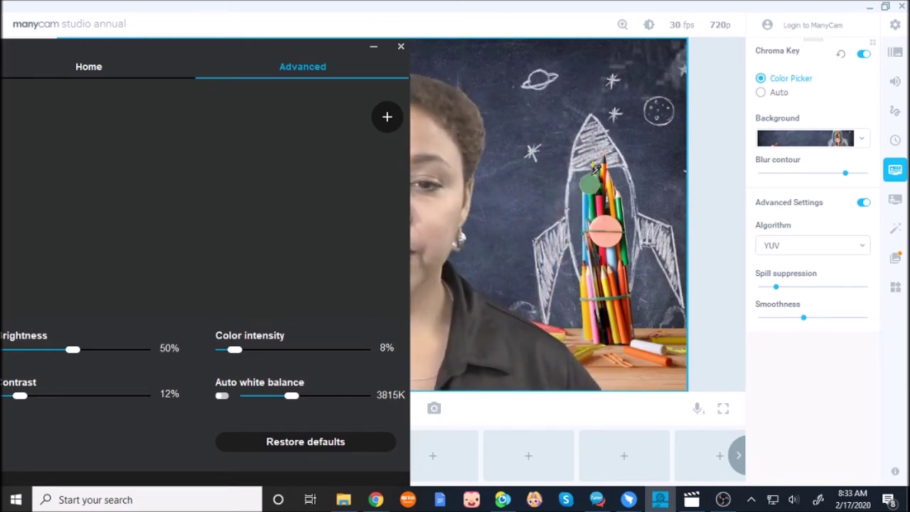
{"action": "left_click", "coordinate": [604, 126]}
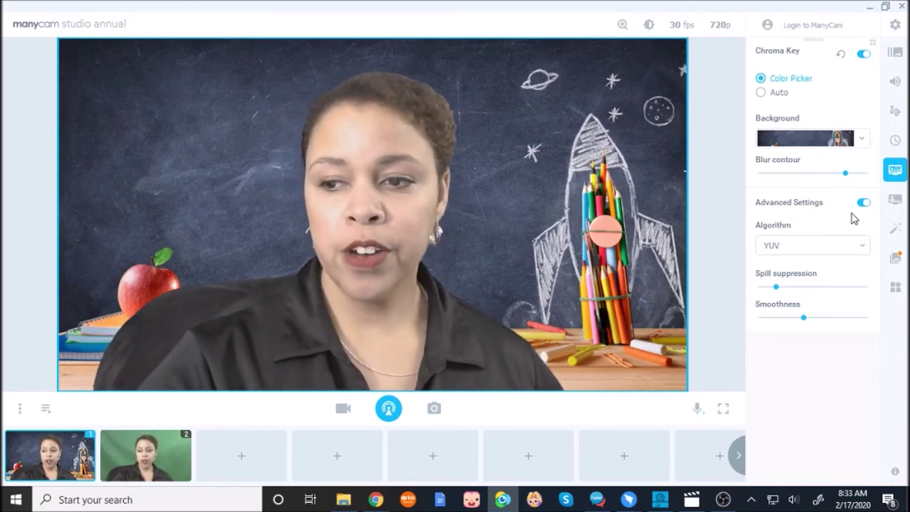
Change the chroma key algorithm from YUV to HSL in Advanced Settings.
{"action": "left_click", "coordinate": [863, 247]}
{"action": "left_click", "coordinate": [815, 280]}
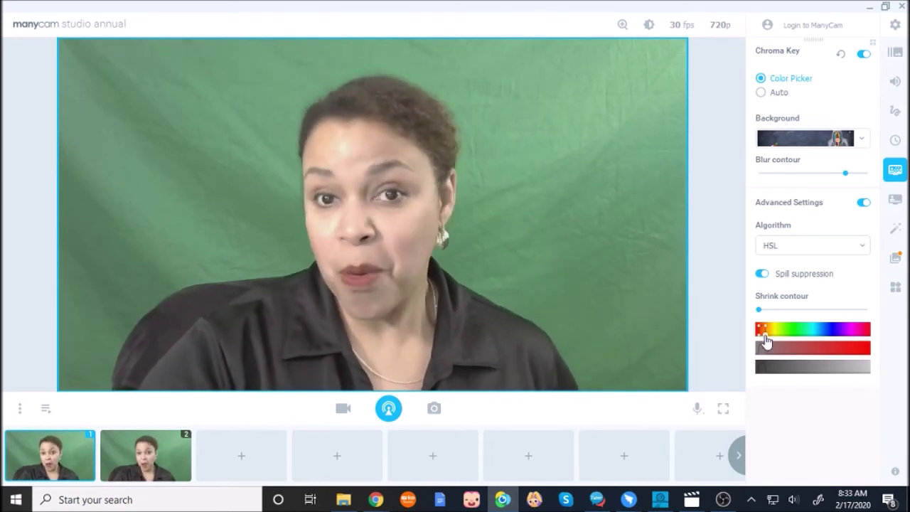
{"action": "left_click", "coordinate": [864, 248]}
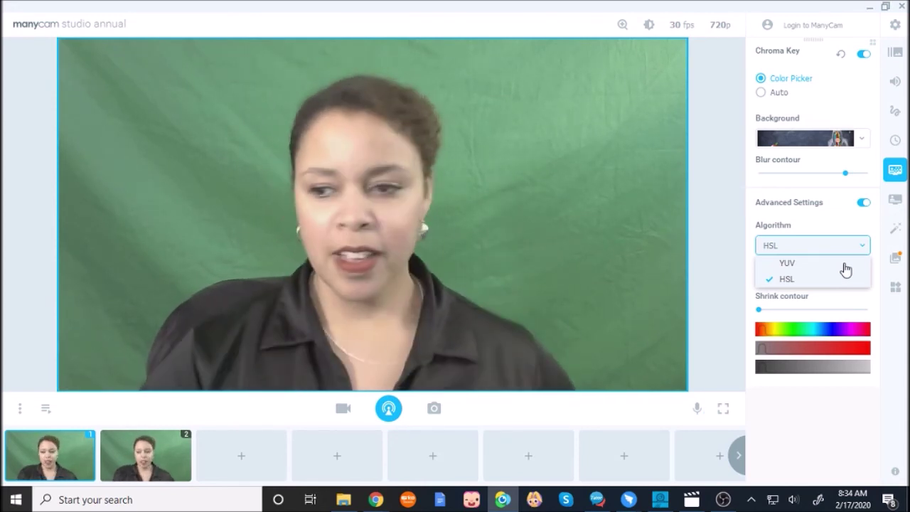
{"action": "left_click", "coordinate": [858, 228]}
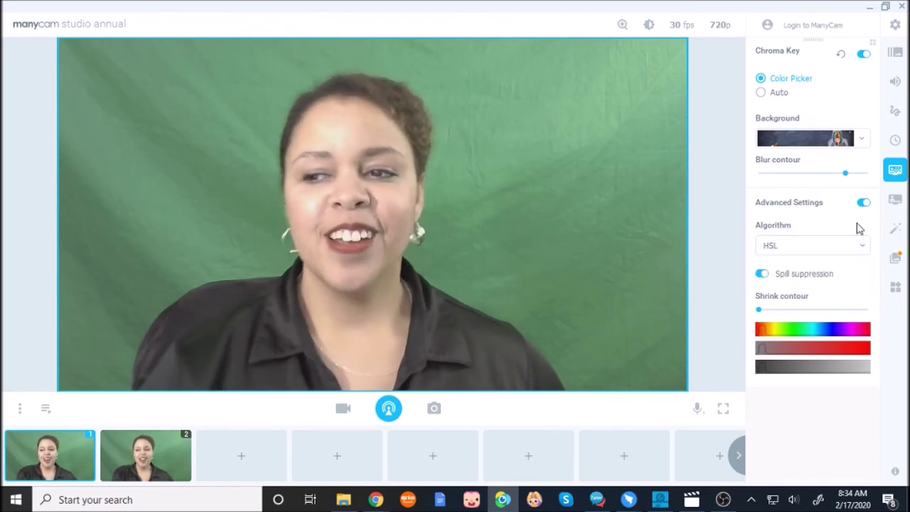